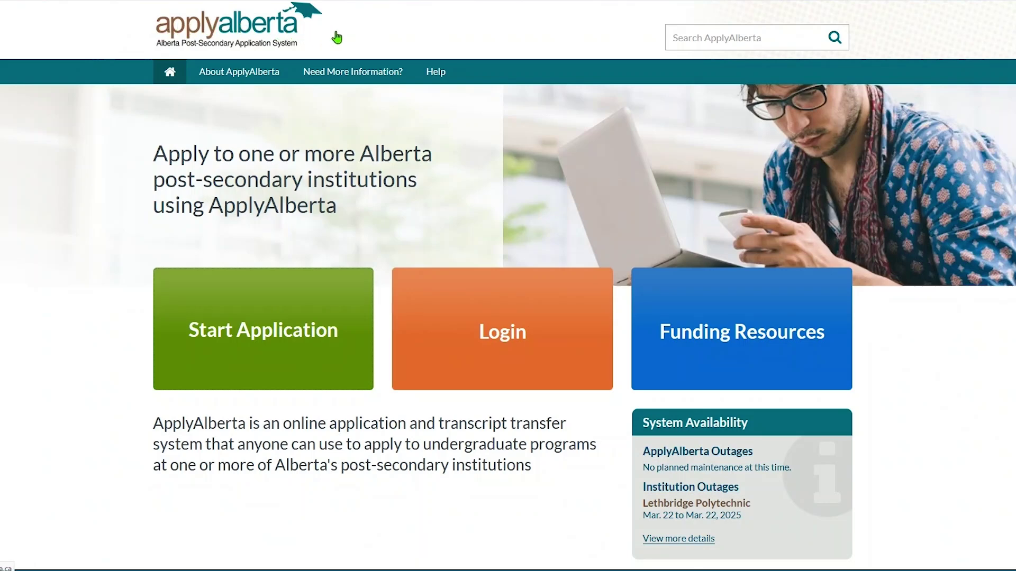
# Step: Start a new ApplyAlberta application and highlight the Before You Start and My Activities headings
pyautogui.click(342, 293)
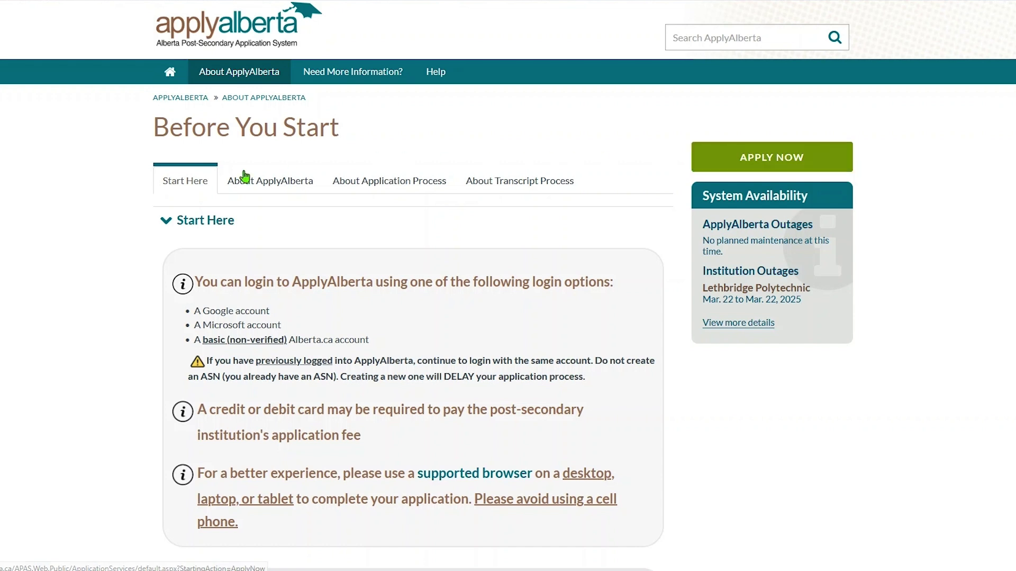
pyautogui.moveTo(154, 129); pyautogui.dragTo(396, 129)
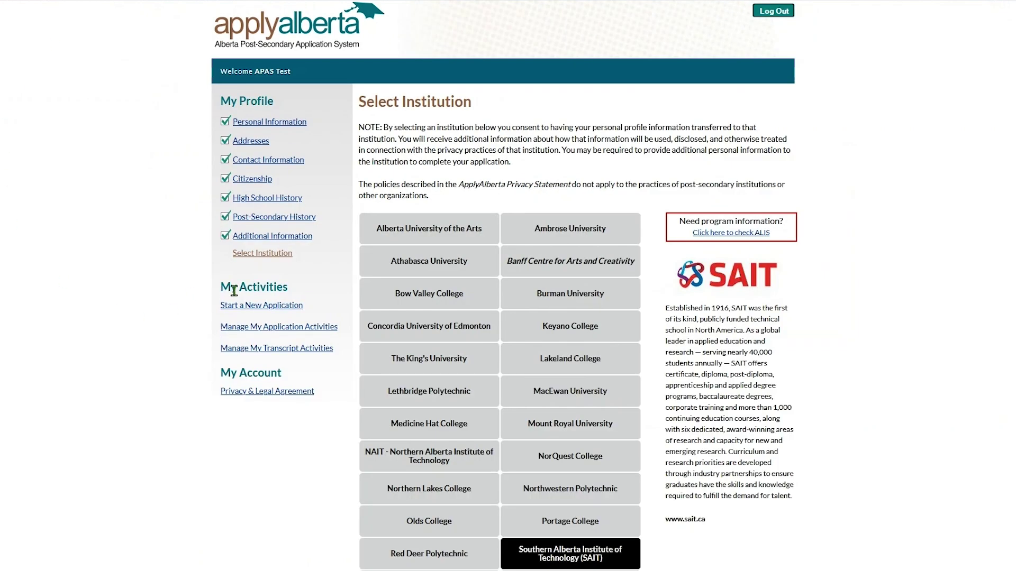
pyautogui.doubleClick(248, 289)
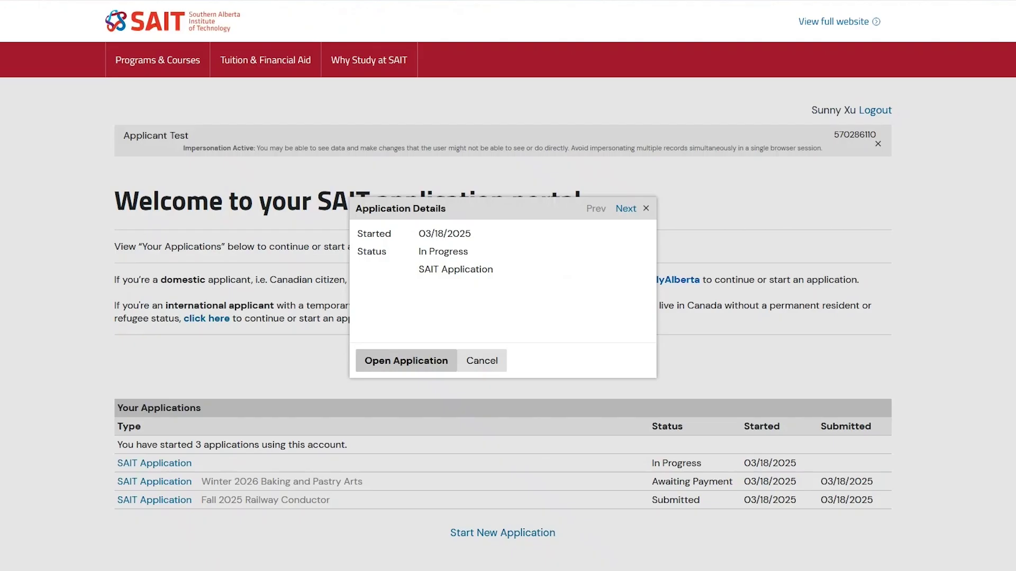
# Step: Open the in-progress SAIT application and highlight the applicant name and application number
pyautogui.click(368, 360)
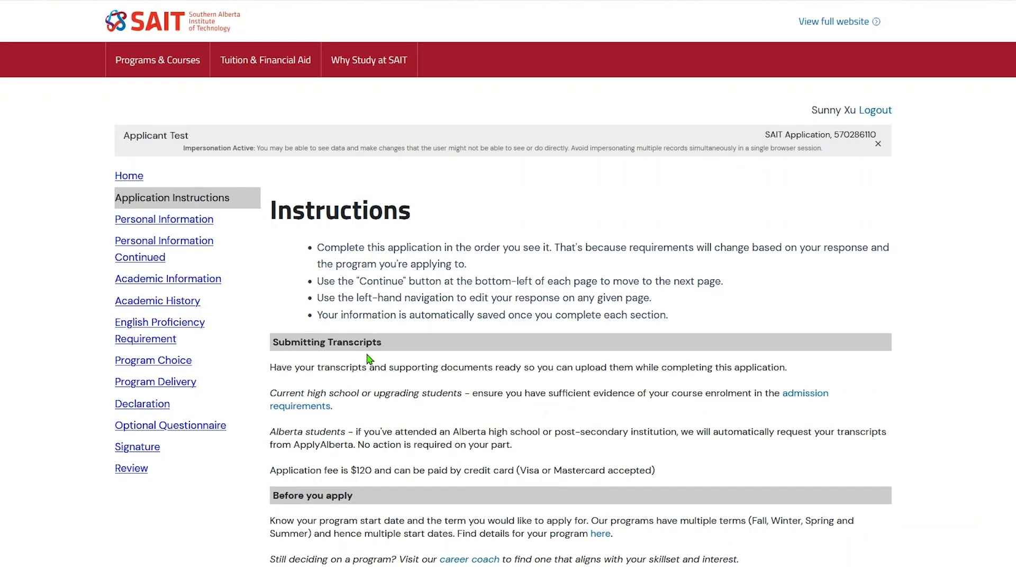
pyautogui.doubleClick(146, 138)
pyautogui.doubleClick(840, 134)
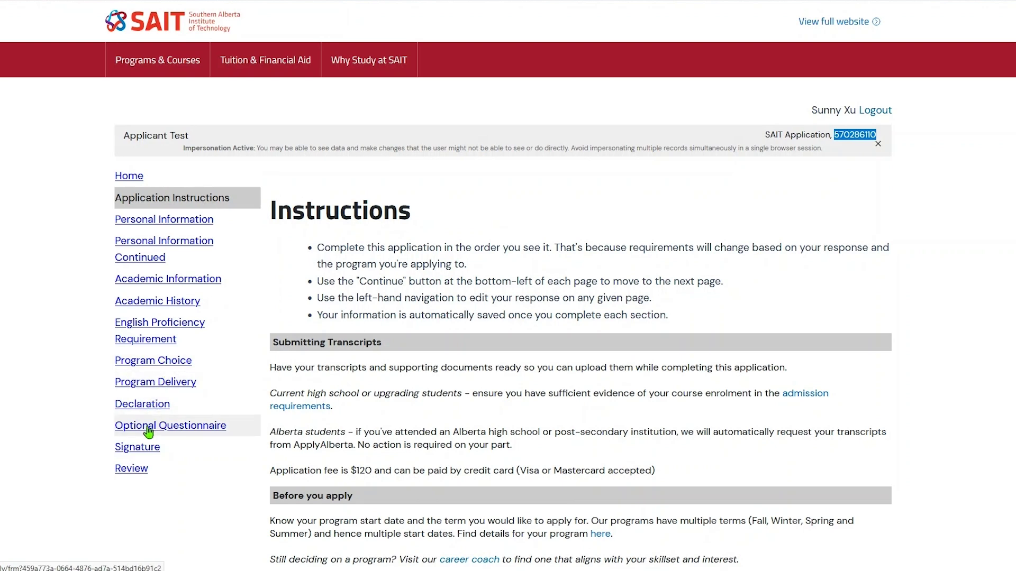
pyautogui.click(197, 520)
# Step: Scroll through the Instructions page and highlight the instructions and their four bullets
pyautogui.scroll(-4, 197, 521)
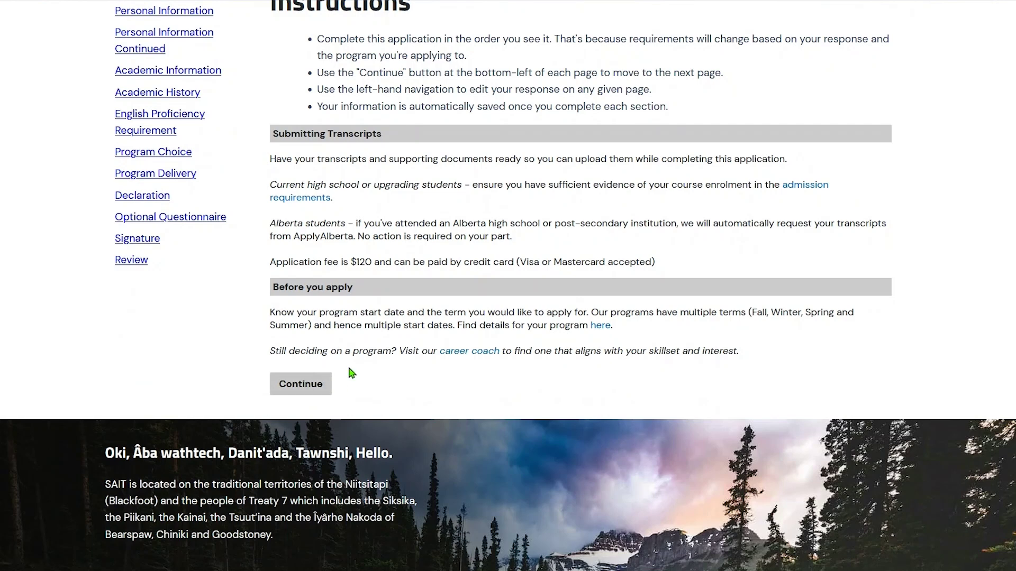
pyautogui.scroll(4, 371, 333)
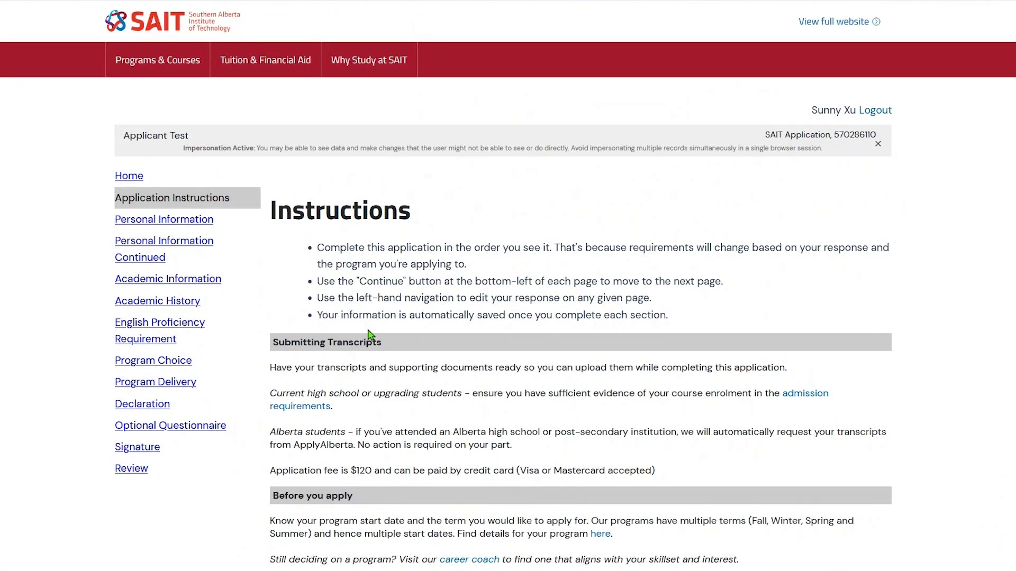
pyautogui.moveTo(272, 215); pyautogui.dragTo(708, 344)
pyautogui.click(709, 303)
# Step: Open Personal Information and check the transferred Name and Addresses sections
pyautogui.click(214, 222)
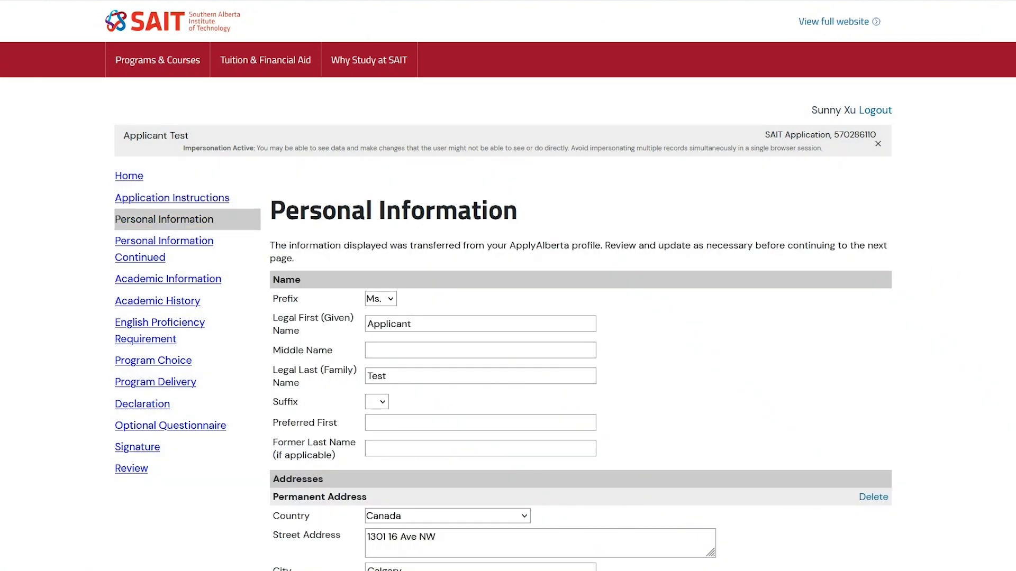
pyautogui.scroll(-5, 508, 286)
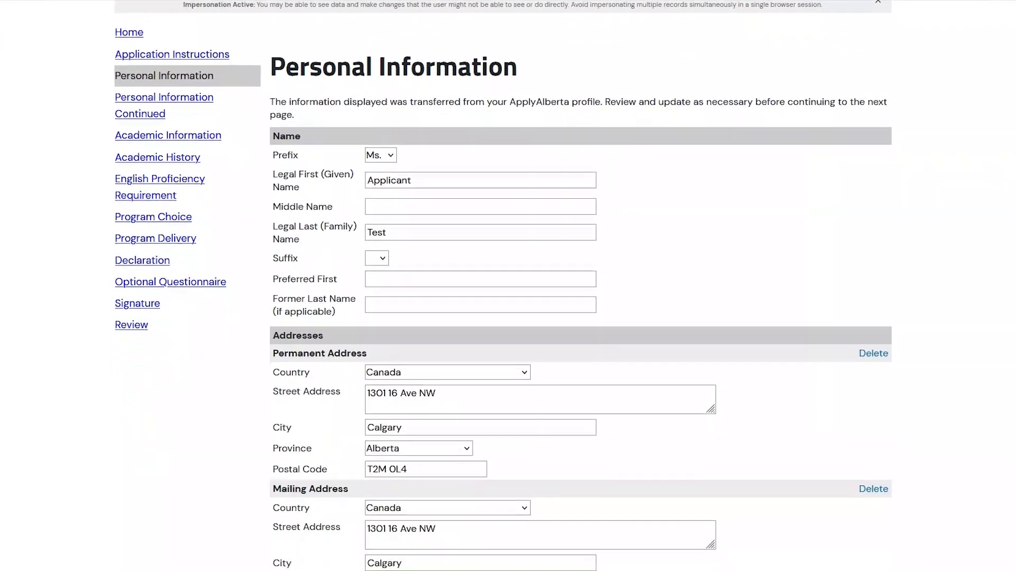
pyautogui.scroll(-5, 508, 286)
pyautogui.scroll(2, 508, 286)
pyautogui.scroll(4, 508, 286)
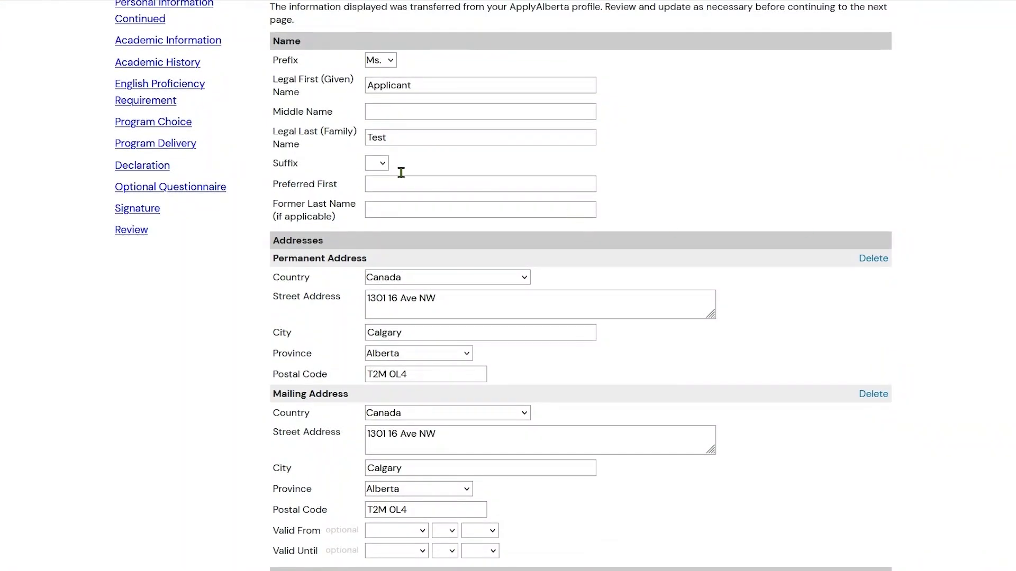
pyautogui.doubleClick(282, 41)
pyautogui.doubleClick(294, 241)
# Step: Check the Email Address, Telephone Numbers and Biographical Information sections
pyautogui.scroll(-8, 175, 378)
pyautogui.doubleClick(281, 158)
pyautogui.doubleClick(294, 204)
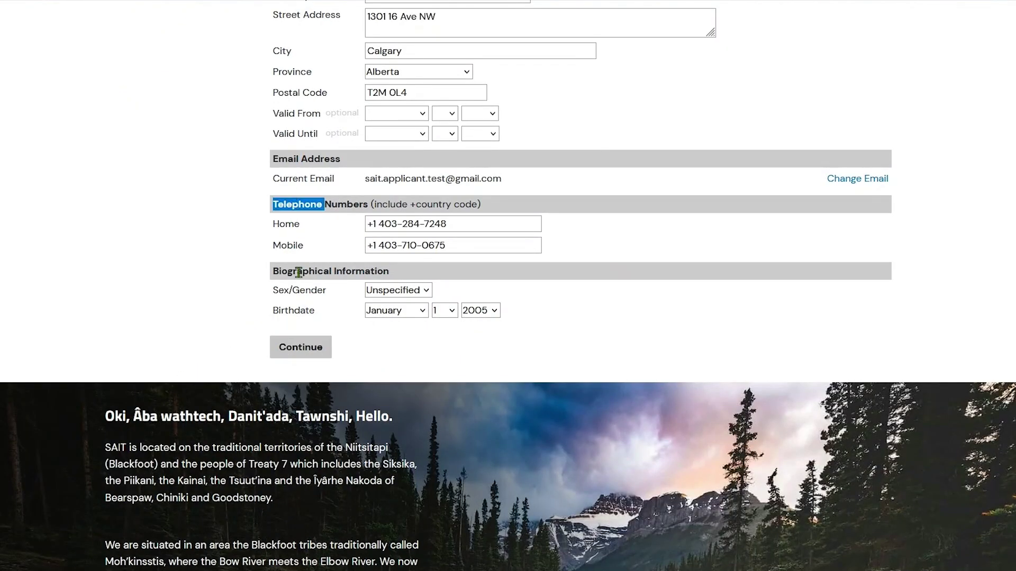
pyautogui.doubleClick(299, 273)
pyautogui.click(201, 271)
# Step: Continue to Personal Information - Continued, showing Afternoon phone contact, Canadian citizenship and English
pyautogui.click(316, 355)
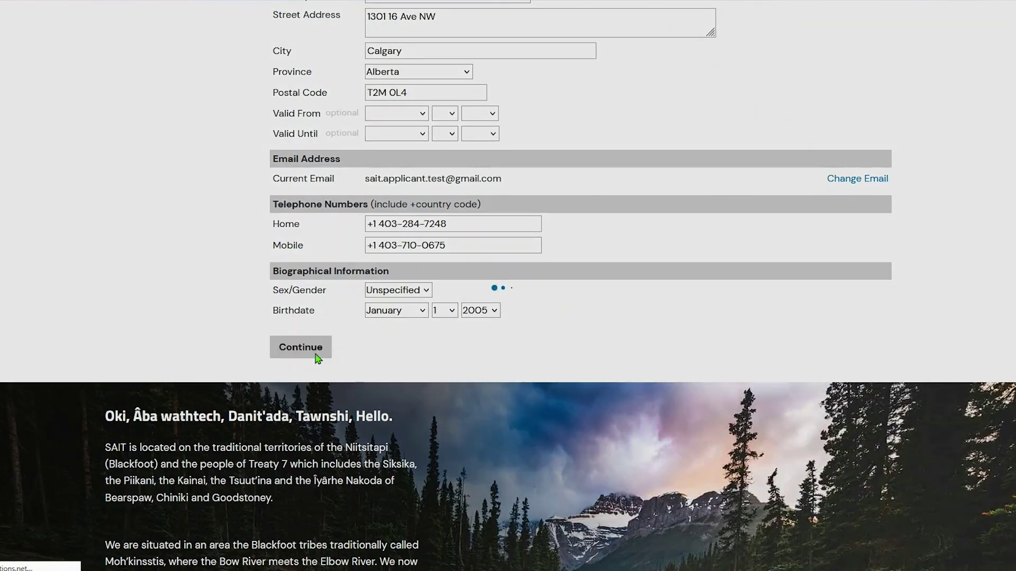
pyautogui.moveTo(298, 212); pyautogui.dragTo(617, 213)
pyautogui.click(722, 286)
pyautogui.scroll(-8, 821, 450)
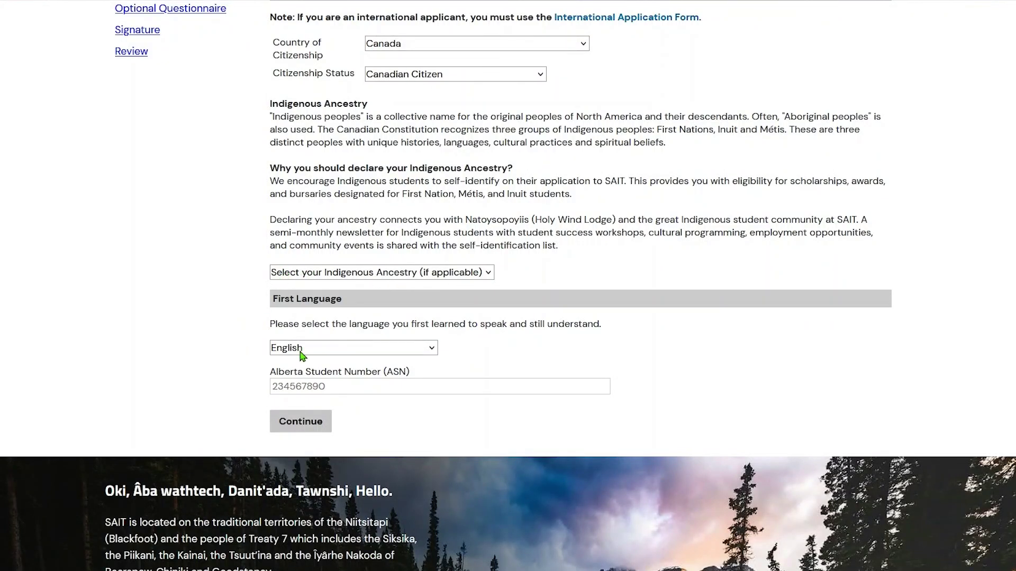
# Step: On Academic Information, review the statement question and the completed post-secondary program option
pyautogui.click(301, 422)
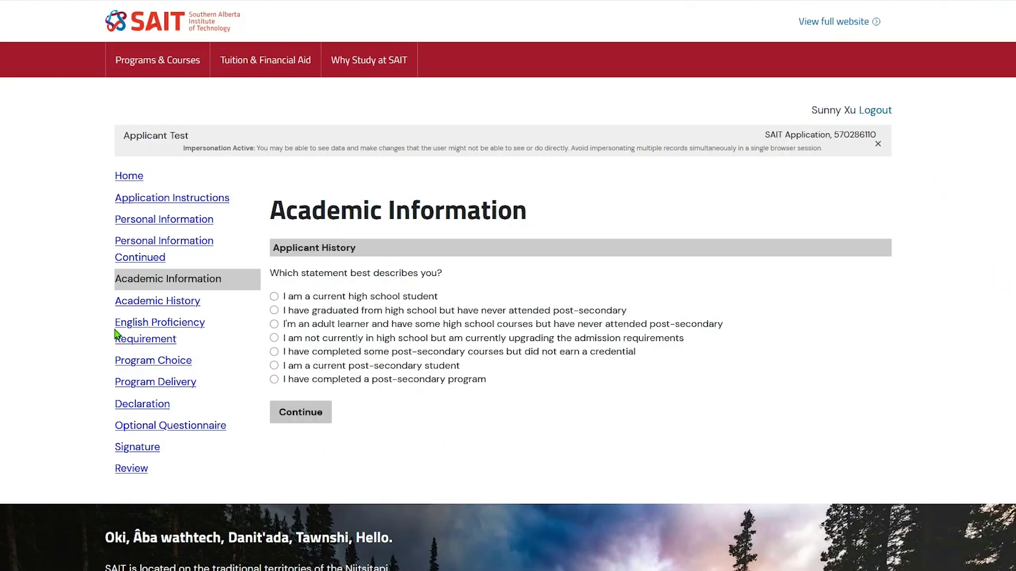
pyautogui.moveTo(281, 273); pyautogui.dragTo(455, 286)
pyautogui.click(459, 286)
pyautogui.moveTo(314, 380); pyautogui.dragTo(504, 388)
pyautogui.click(492, 413)
# Step: Continue to Academic History and close an added institution form without saving
pyautogui.click(296, 418)
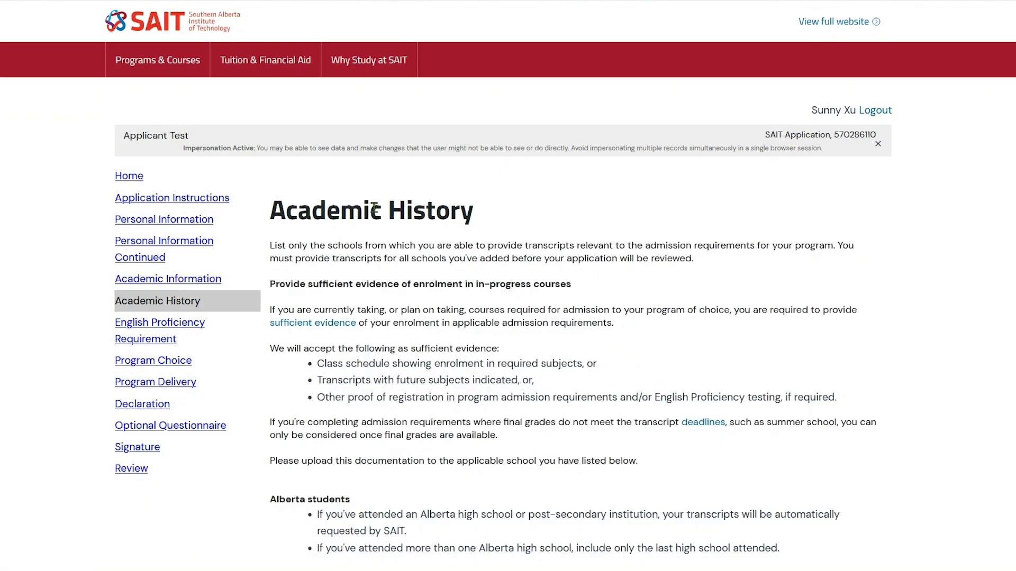
pyautogui.scroll(-8, 482, 363)
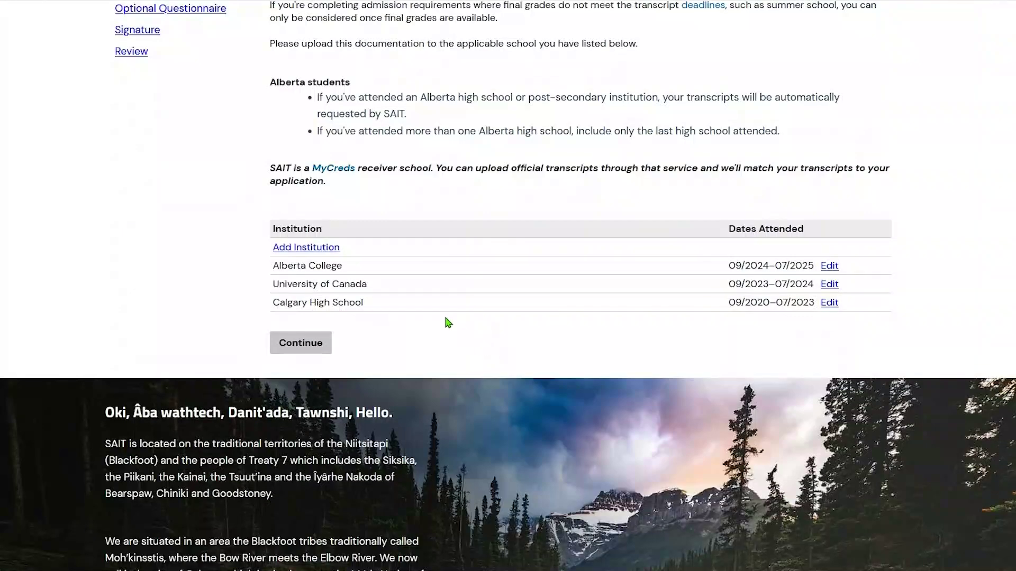
pyautogui.click(318, 248)
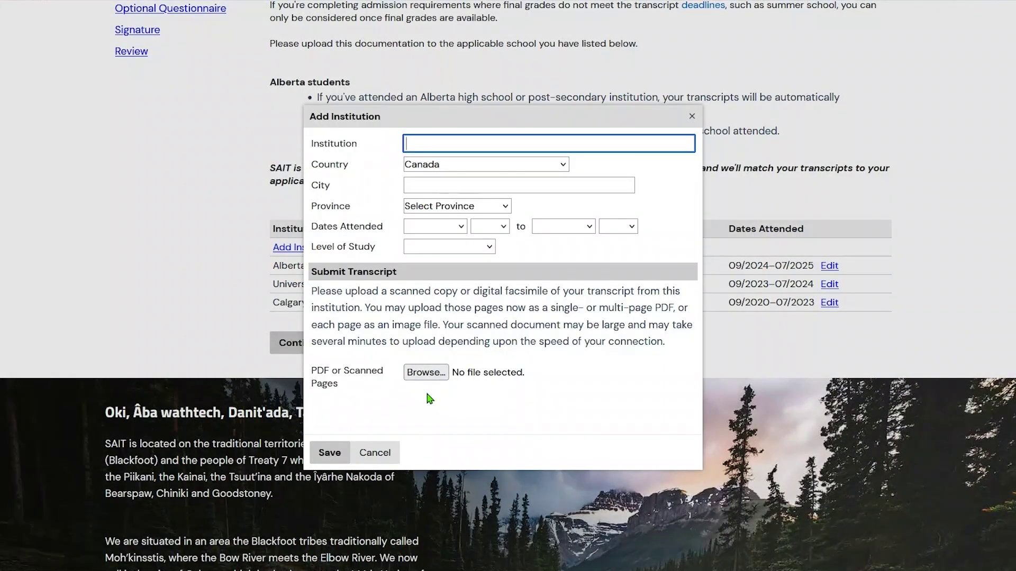
pyautogui.click(370, 455)
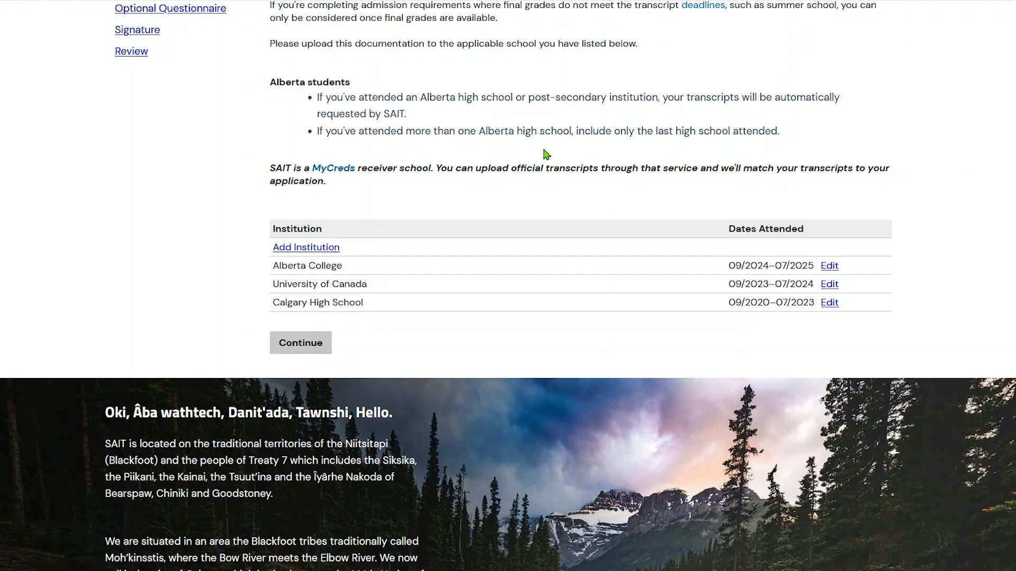
# Step: Highlight the evidence requirements for in-progress courses, then go to English Proficiency Requirement
pyautogui.scroll(8, 547, 155)
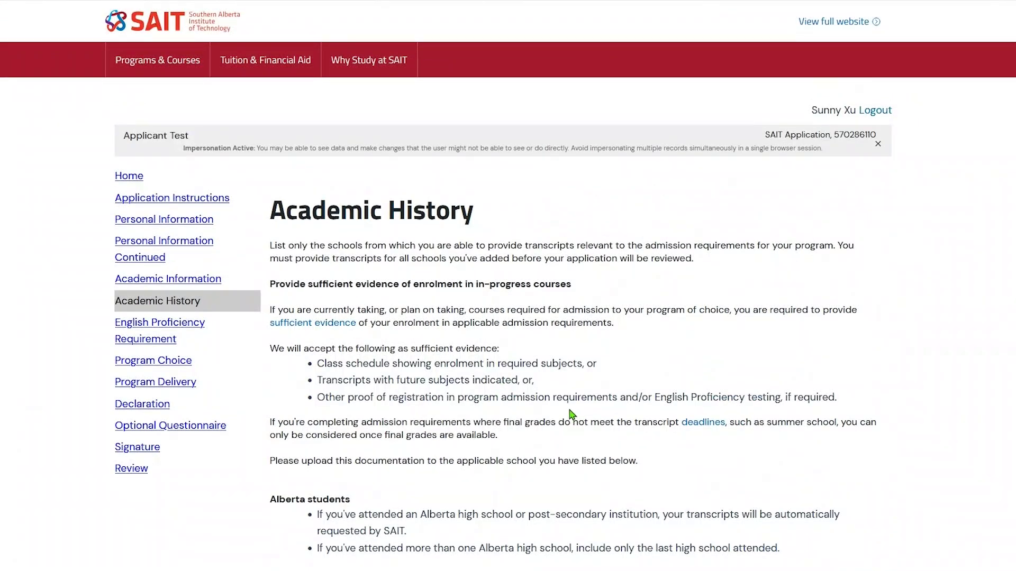
pyautogui.moveTo(273, 287); pyautogui.dragTo(851, 411)
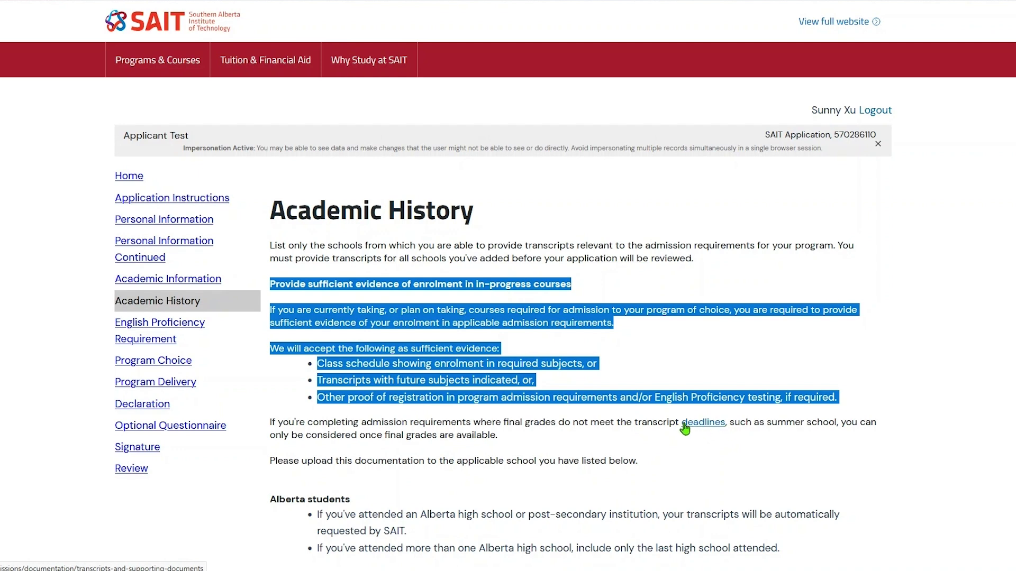
pyautogui.click(191, 333)
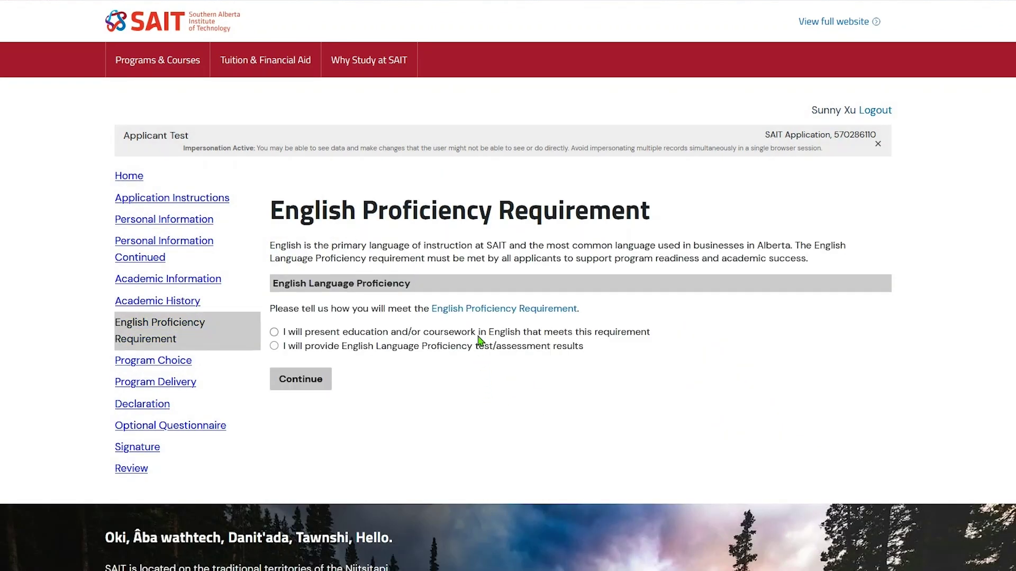
# Step: Meet English proficiency with three years of full-time English study instead of IELTS results
pyautogui.click(273, 347)
pyautogui.click(274, 432)
pyautogui.scroll(-4, 614, 464)
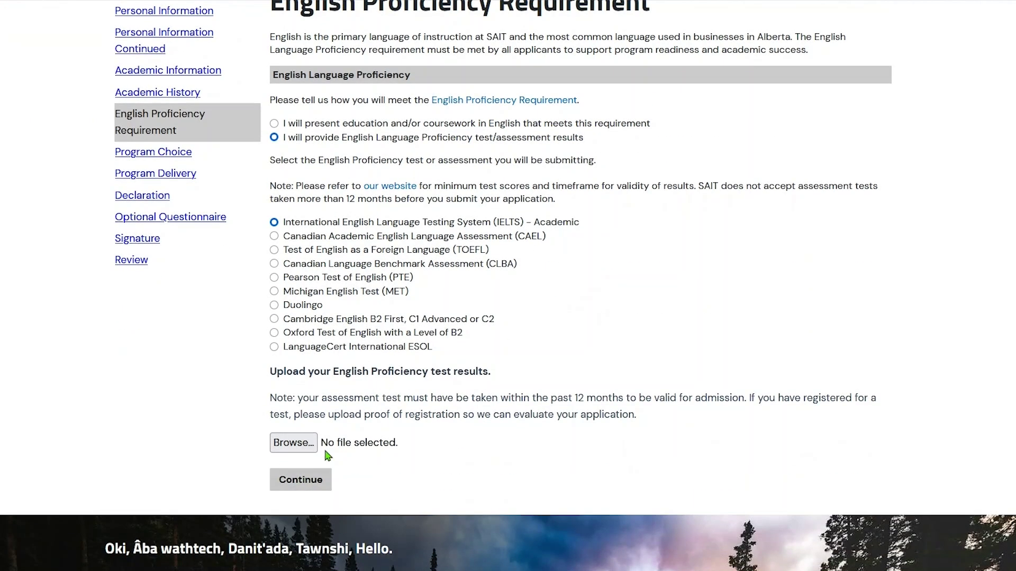
pyautogui.click(274, 123)
pyautogui.click(274, 184)
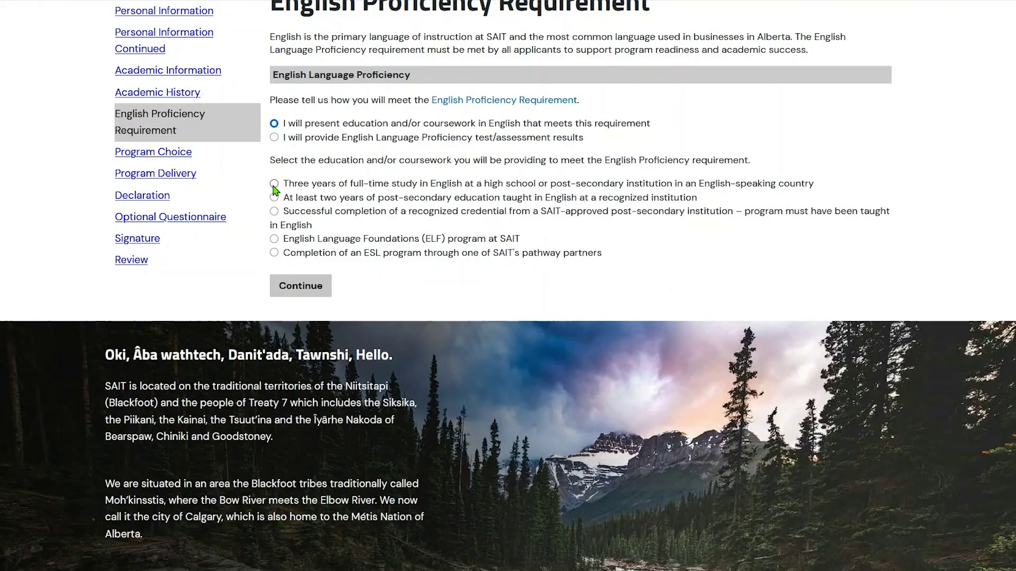
pyautogui.click(302, 285)
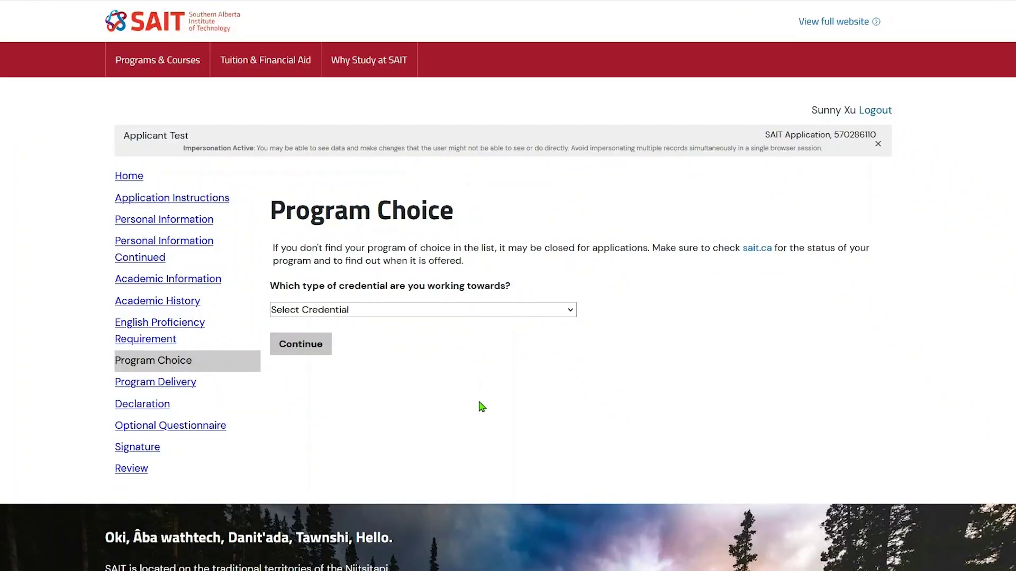
# Step: Choose the Business Administration Diploma, declining evening and weekend delivery
pyautogui.press('d')
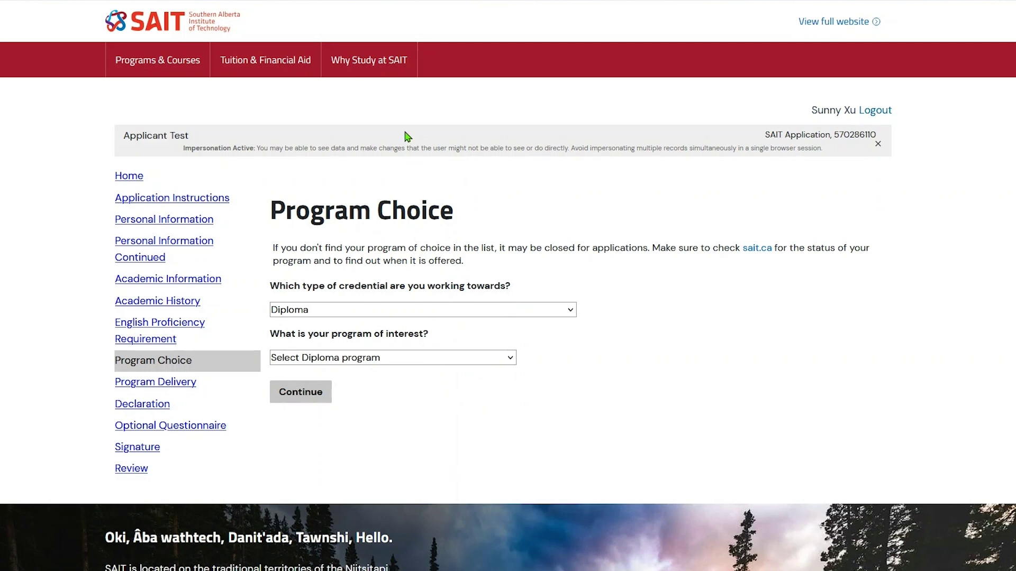
pyautogui.press('b')
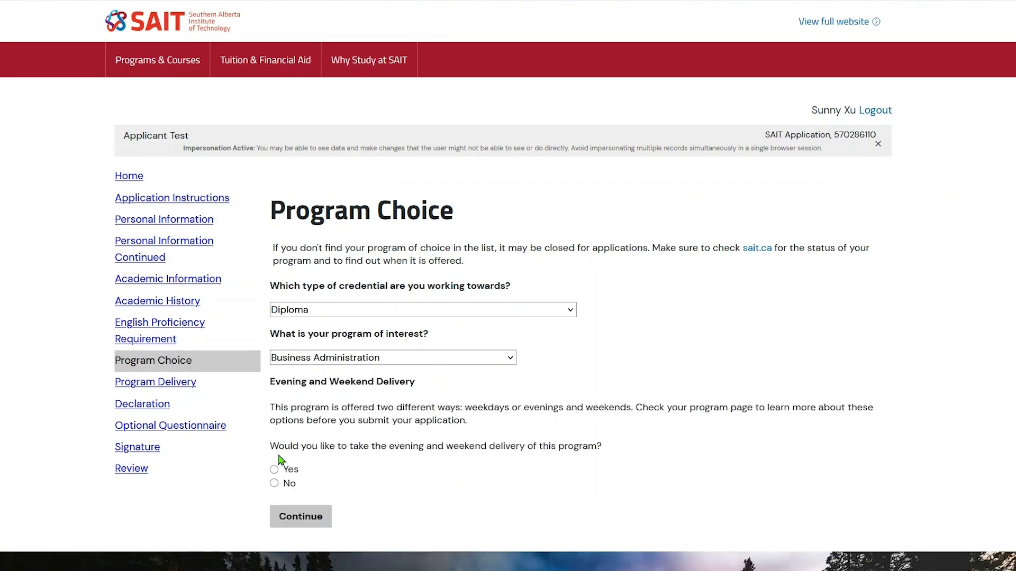
pyautogui.click(274, 483)
pyautogui.click(307, 523)
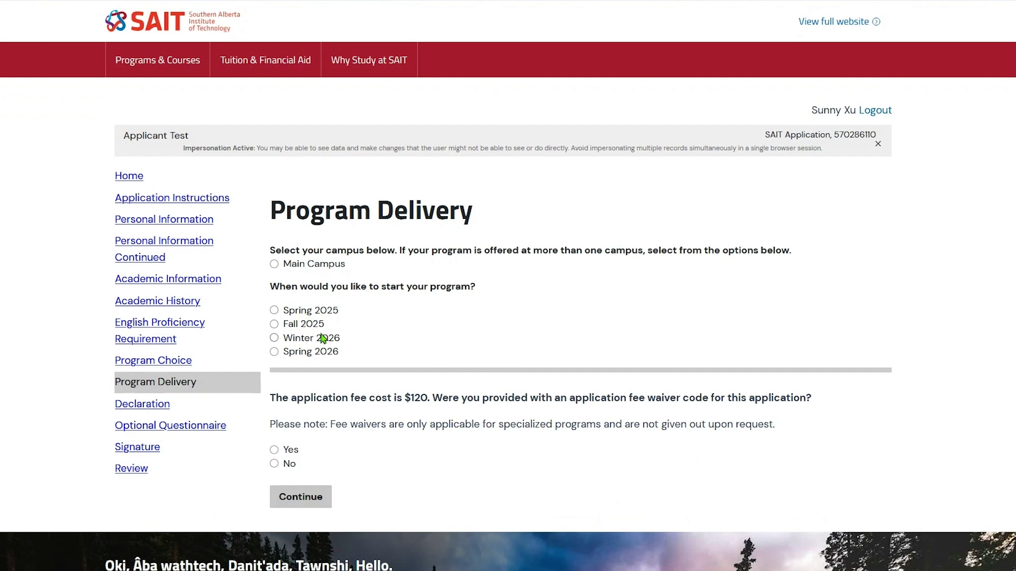
# Step: Choose Main Campus, the Winter 2026 term and a January 5, 2026 start date
pyautogui.click(312, 269)
pyautogui.click(301, 340)
pyautogui.click(304, 399)
pyautogui.click(306, 551)
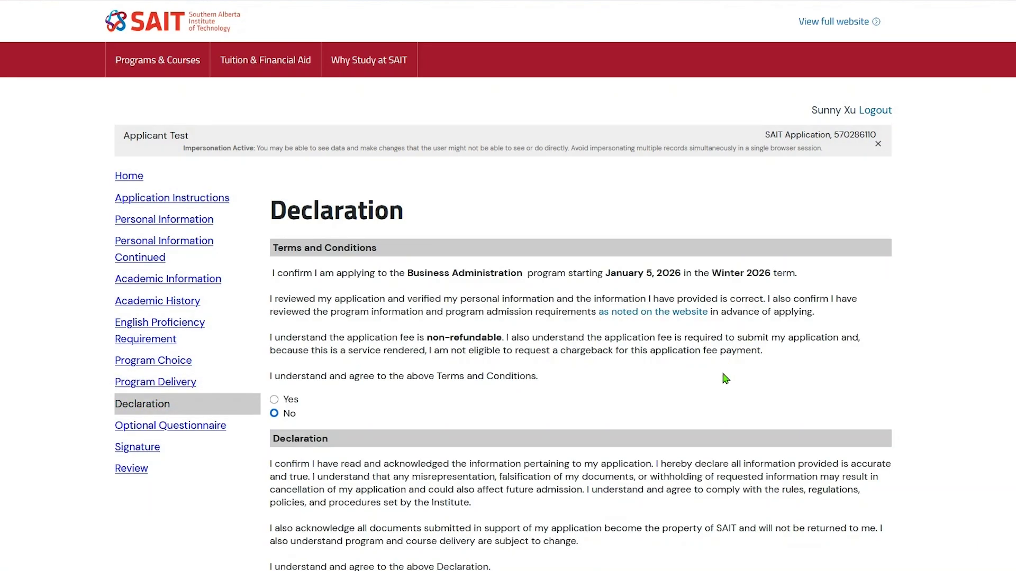
# Step: Review the Declaration, highlighting the January 5, 2026 start date and 'non-refundable'
pyautogui.scroll(-4, 726, 374)
pyautogui.scroll(-8, 724, 371)
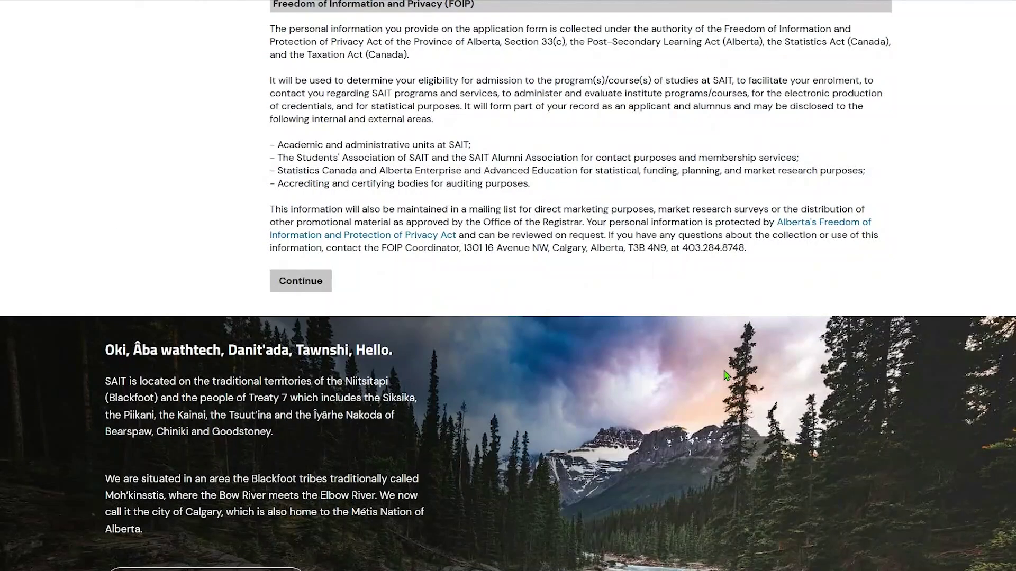
pyautogui.scroll(10, 724, 371)
pyautogui.scroll(2, 726, 375)
pyautogui.moveTo(408, 272); pyautogui.dragTo(531, 271)
pyautogui.moveTo(603, 273); pyautogui.dragTo(785, 271)
pyautogui.moveTo(426, 338); pyautogui.dragTo(501, 339)
pyautogui.click(564, 378)
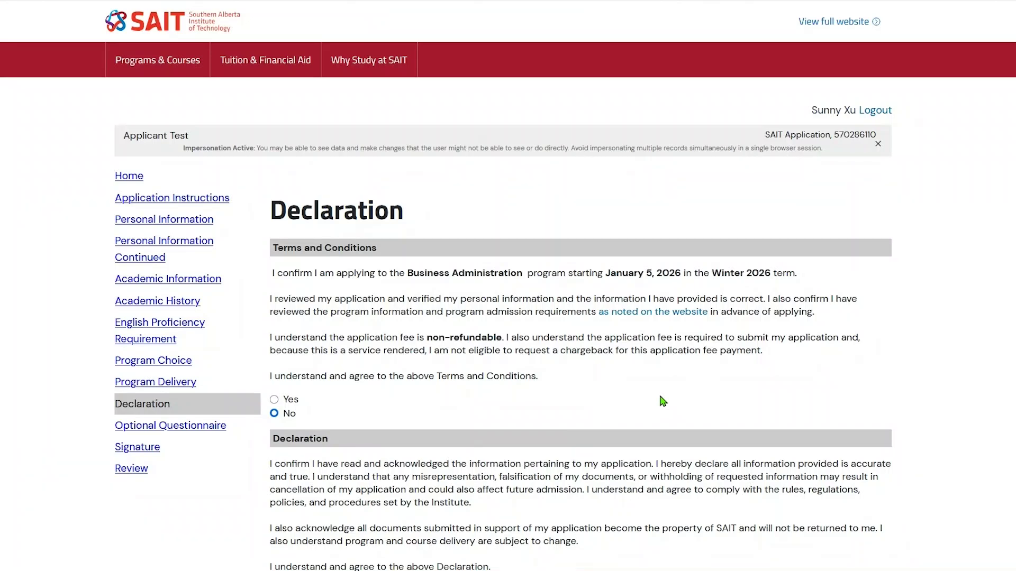
# Step: Go through the Financial Readiness Optional Questionnaire and continue to the Signature page
pyautogui.click(198, 427)
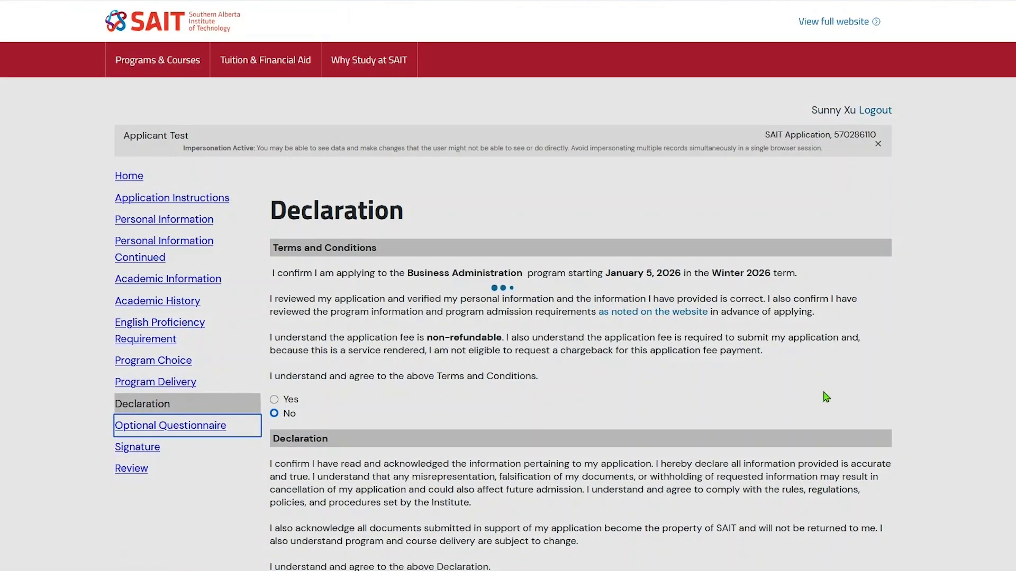
pyautogui.scroll(-4, 824, 395)
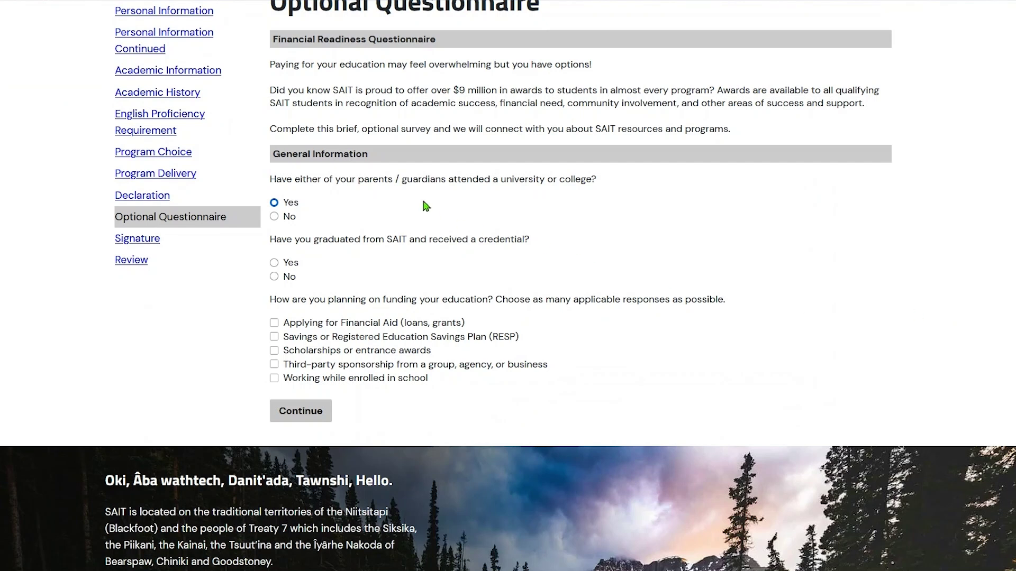
pyautogui.moveTo(275, 39); pyautogui.dragTo(449, 40)
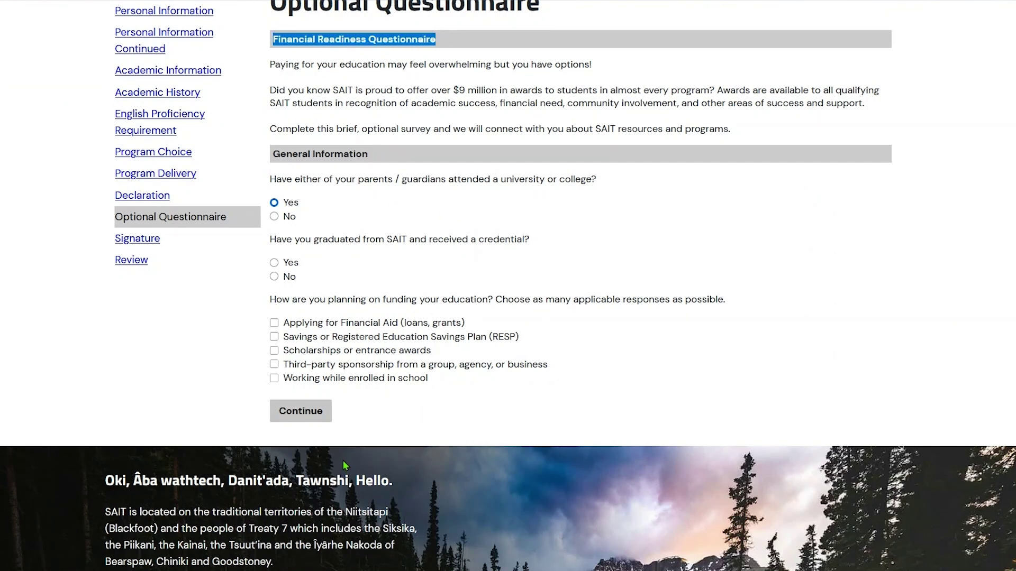
pyautogui.click(305, 418)
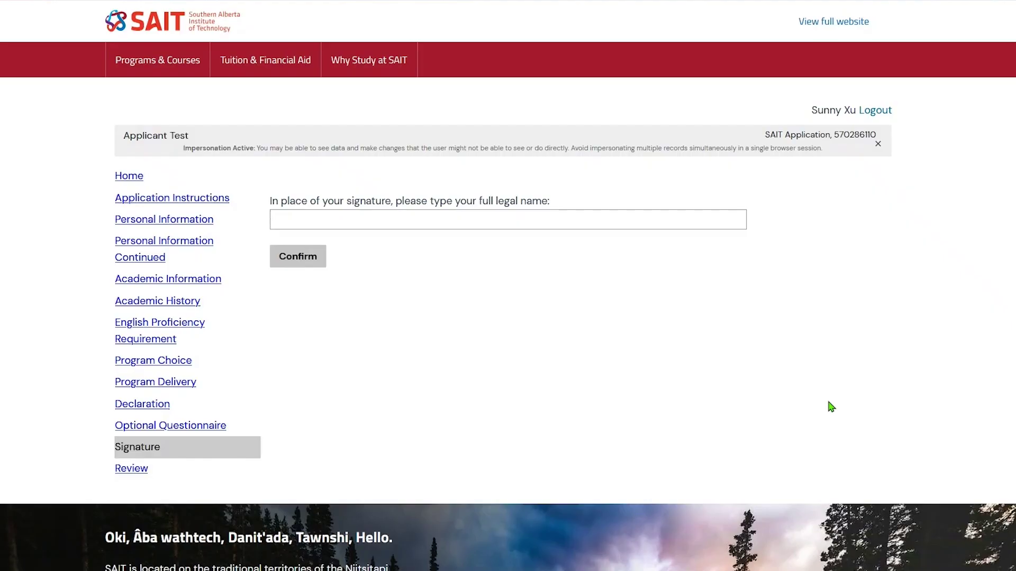
# Step: Leave the legal name field blank and view the Review page's four outstanding errors
pyautogui.click(443, 212)
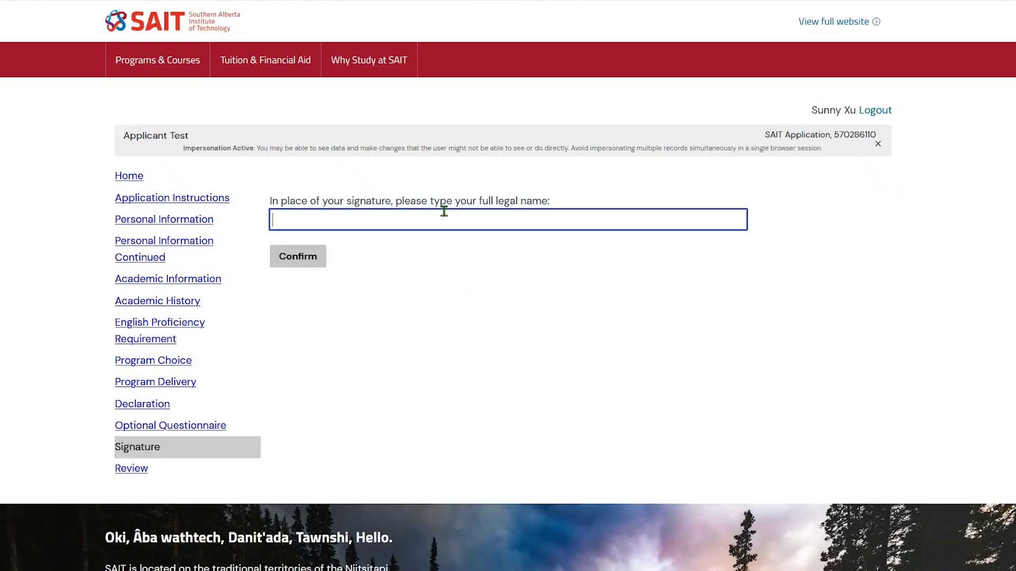
pyautogui.click(659, 305)
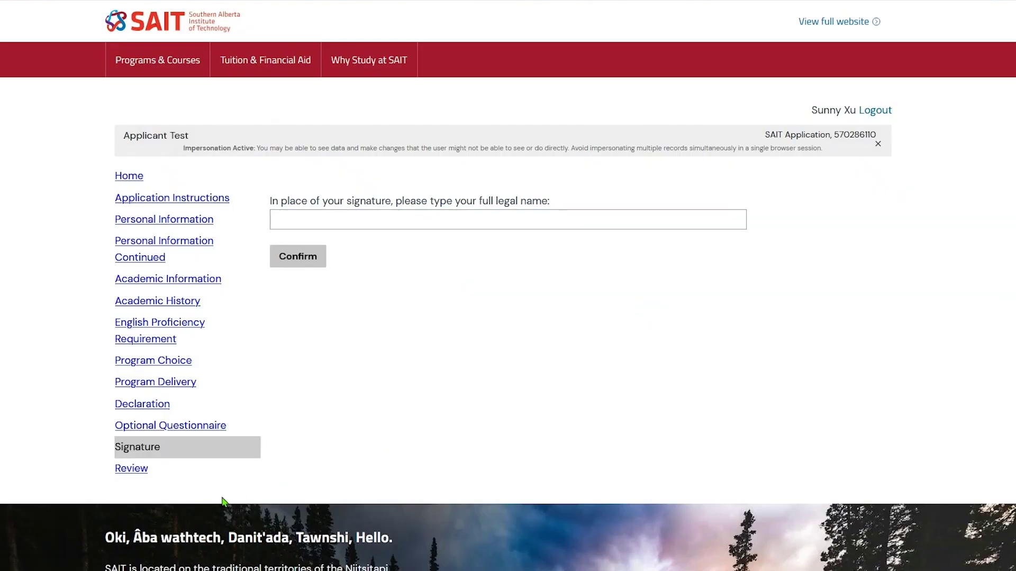
pyautogui.click(142, 473)
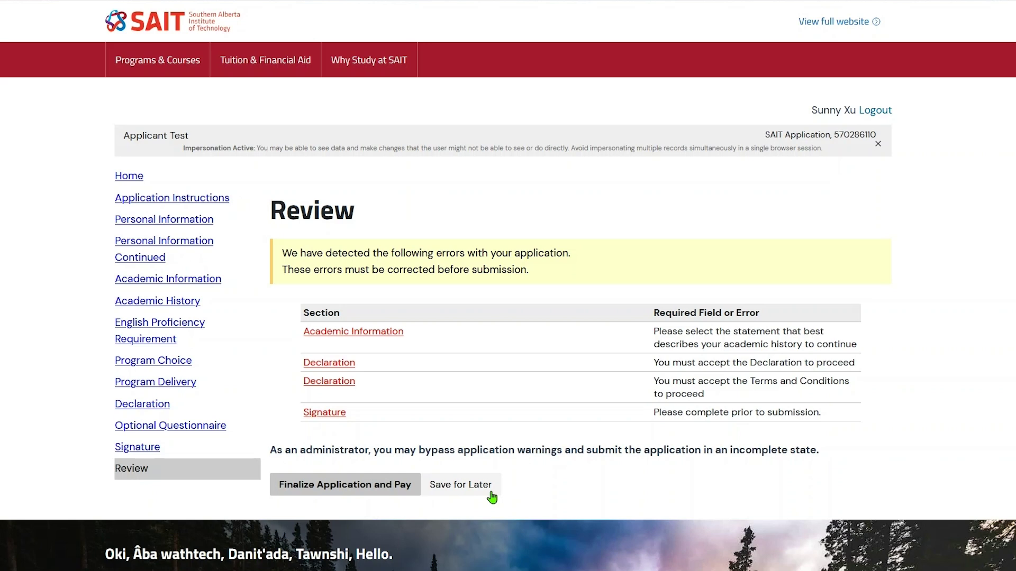
# Step: Finalize the application to reach the $120.00 Credit Card payment page
pyautogui.click(371, 497)
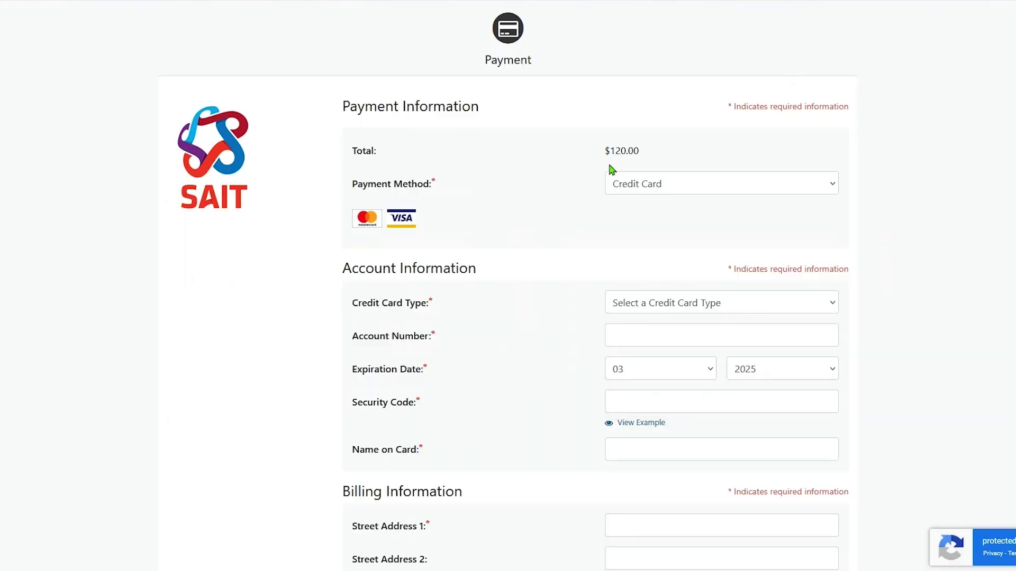